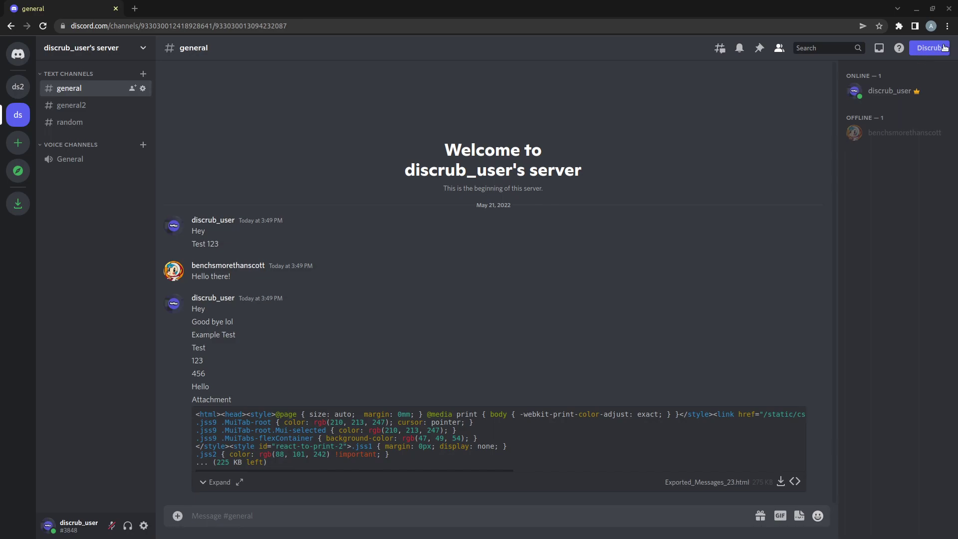
# - Open Discrub, look at the Direct Messages and About tabs, then return to Channel Messages
pyautogui.click(936, 49)
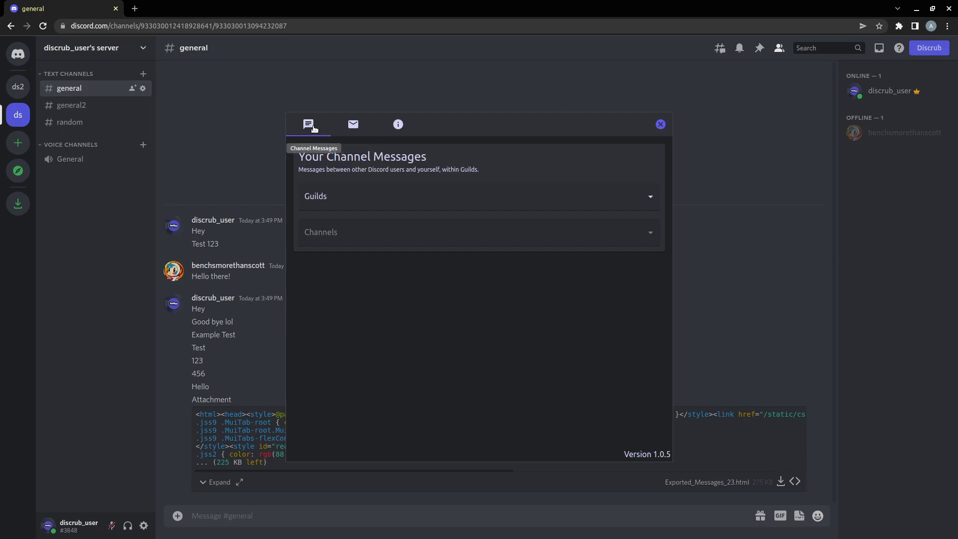
pyautogui.click(350, 127)
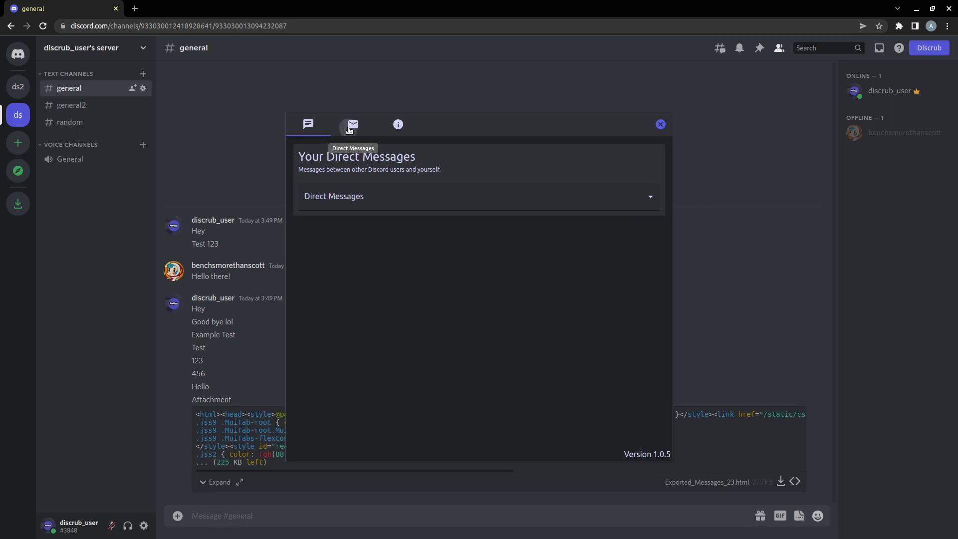
pyautogui.click(398, 132)
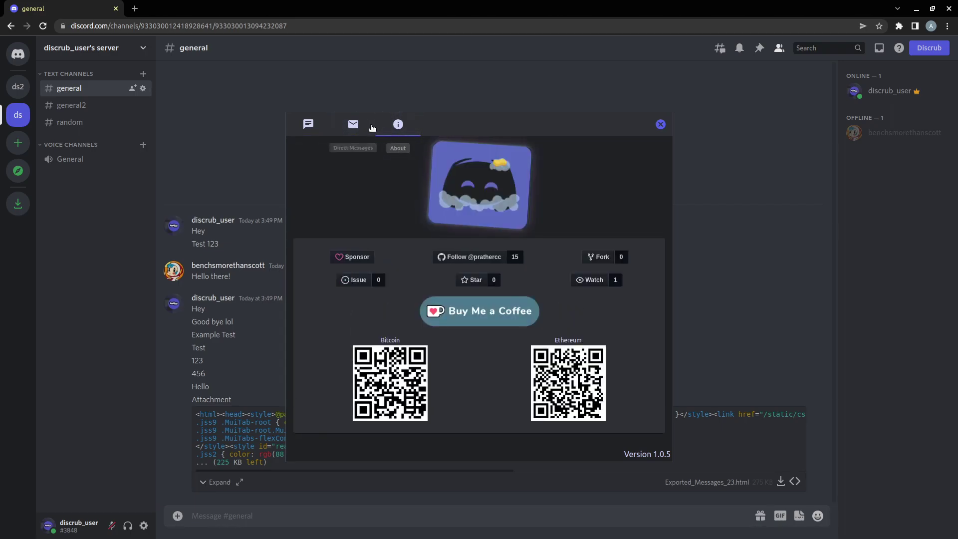
pyautogui.click(355, 129)
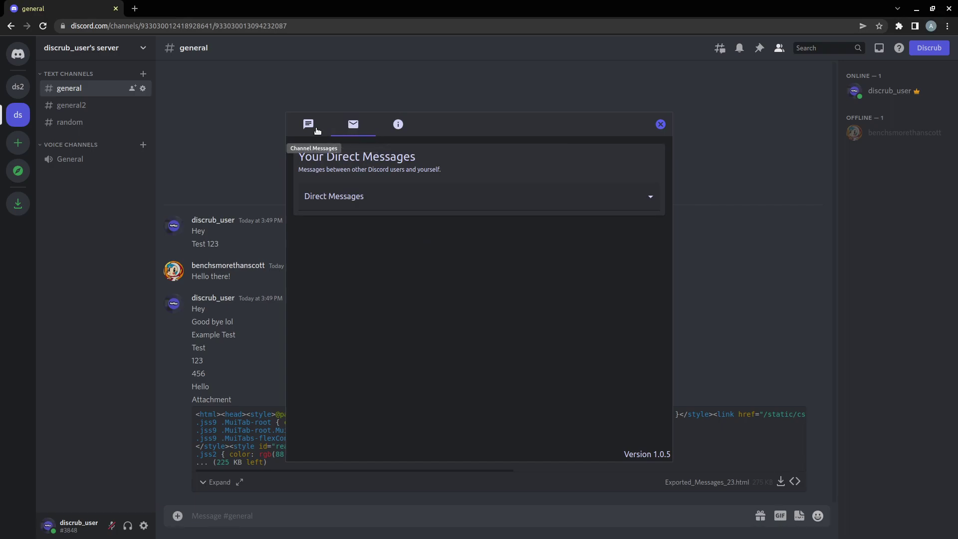
pyautogui.click(317, 131)
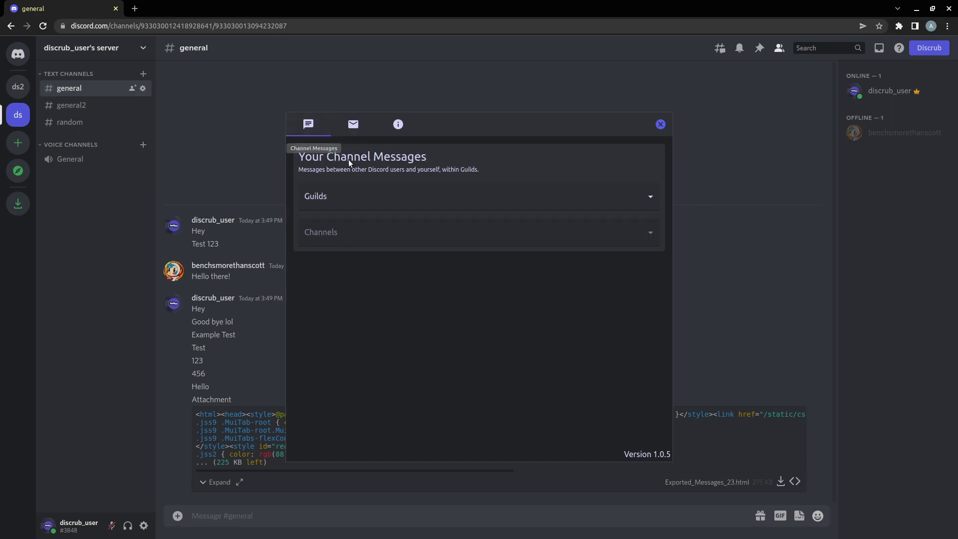
# - Choose the main server under Guilds and load its general channel
pyautogui.click(360, 197)
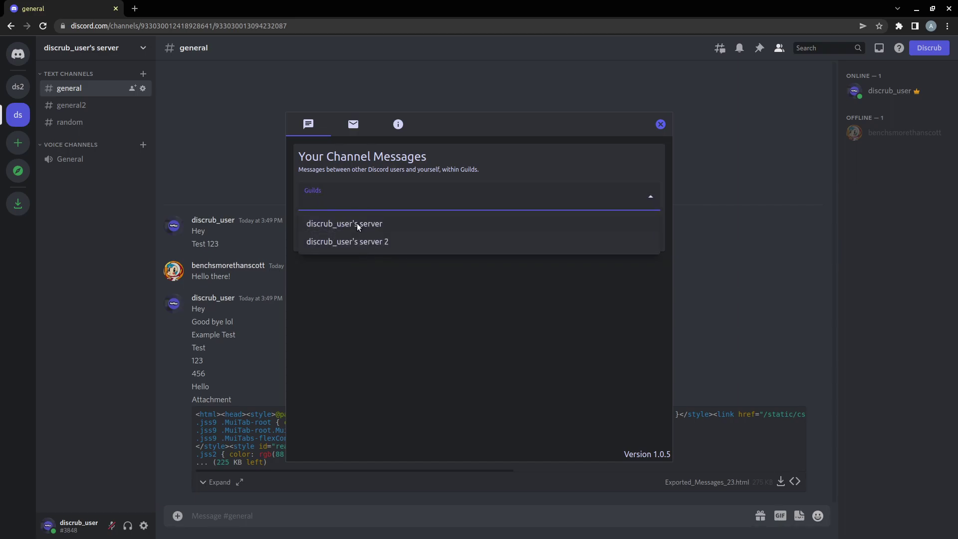
pyautogui.click(358, 223)
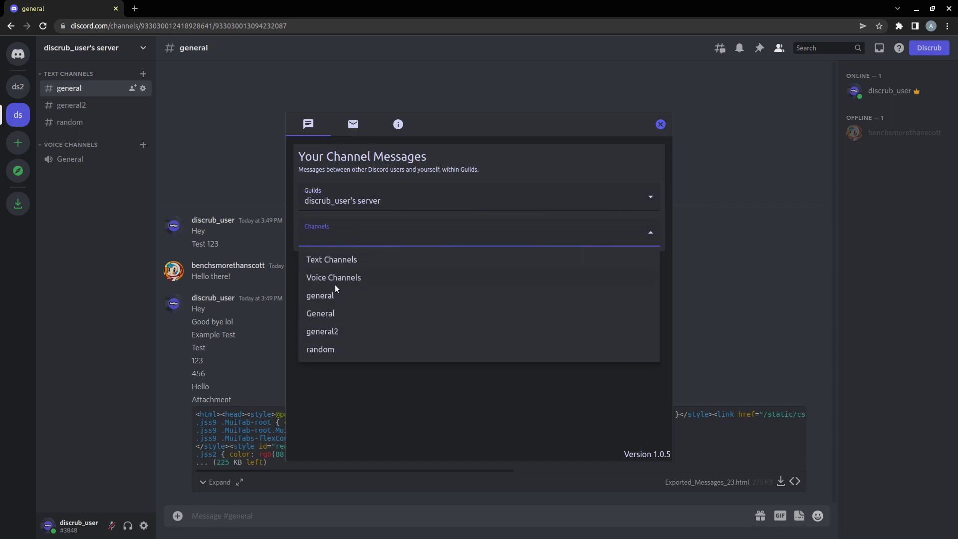
pyautogui.click(318, 297)
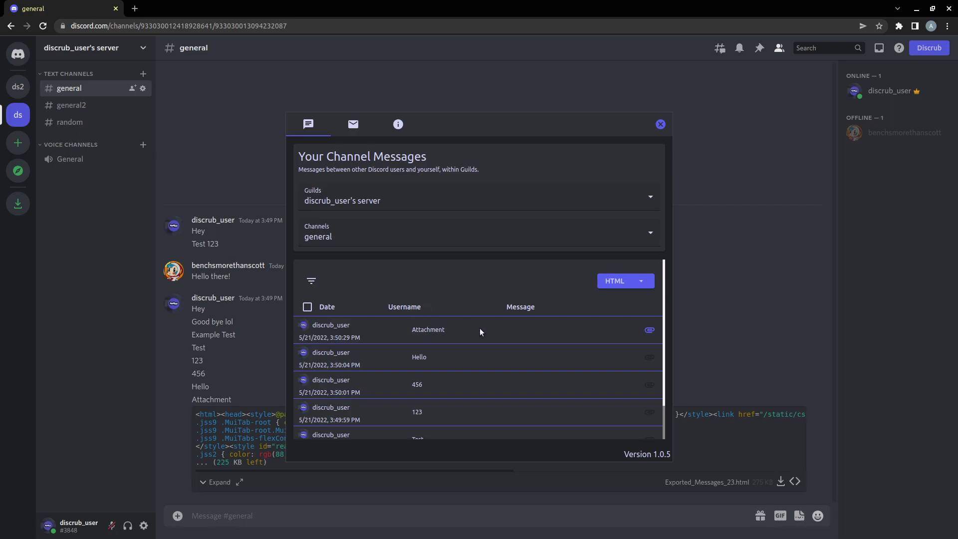
pyautogui.click(647, 331)
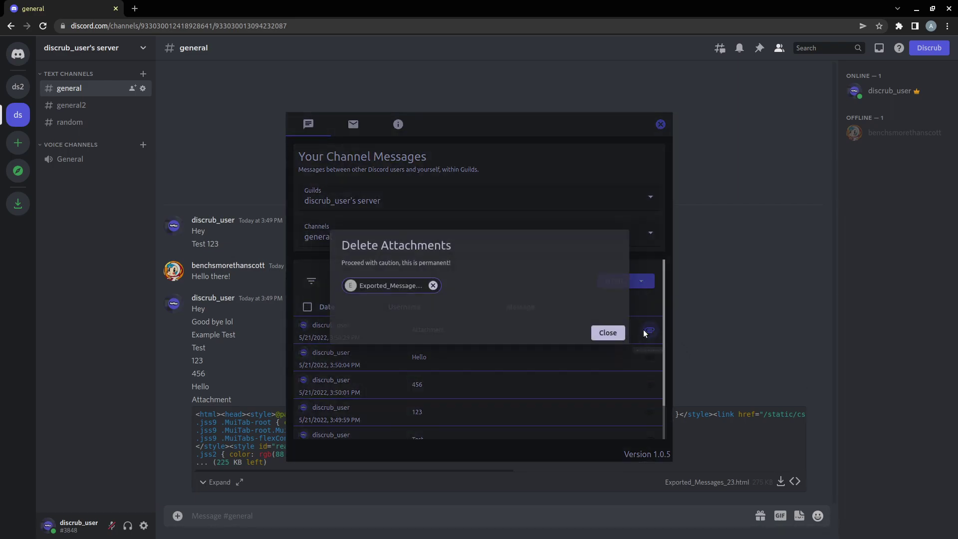
pyautogui.click(354, 288)
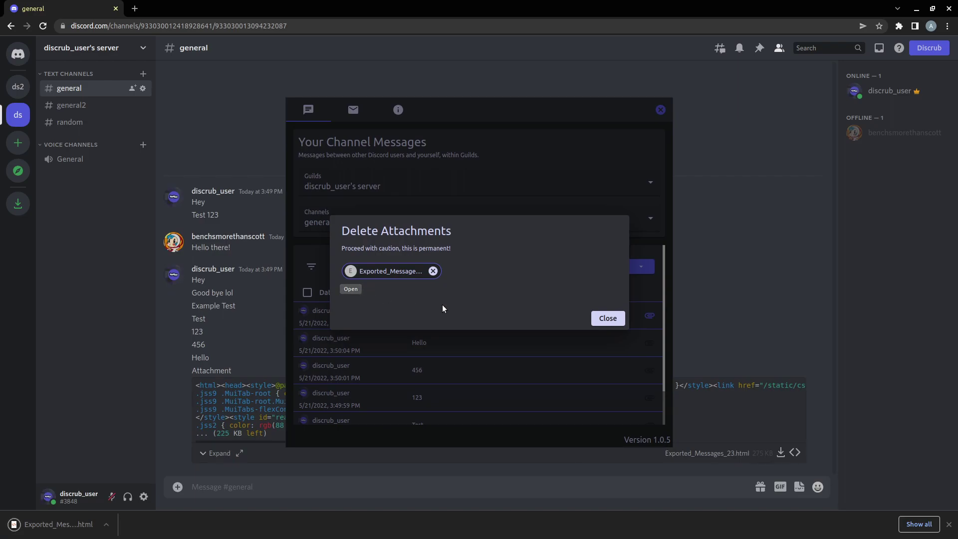
pyautogui.click(950, 525)
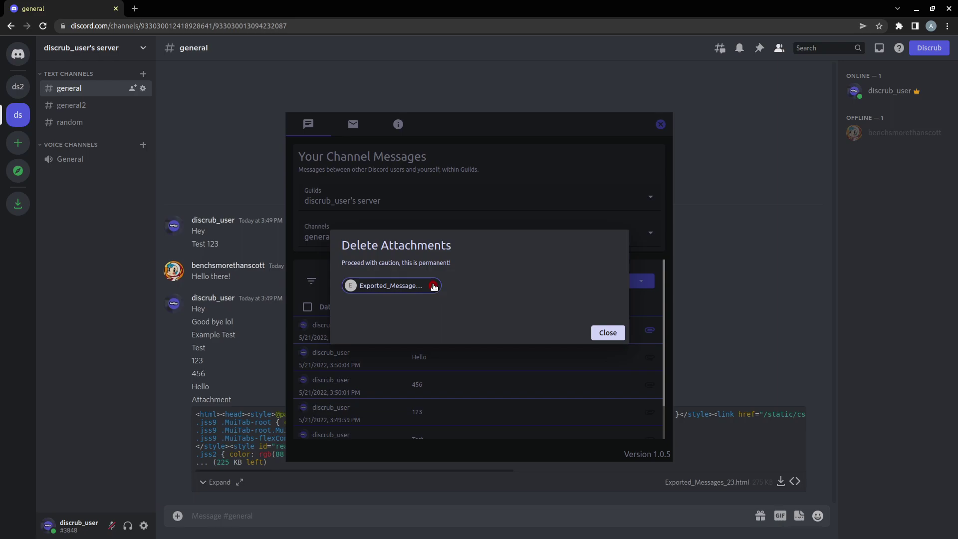
pyautogui.click(608, 333)
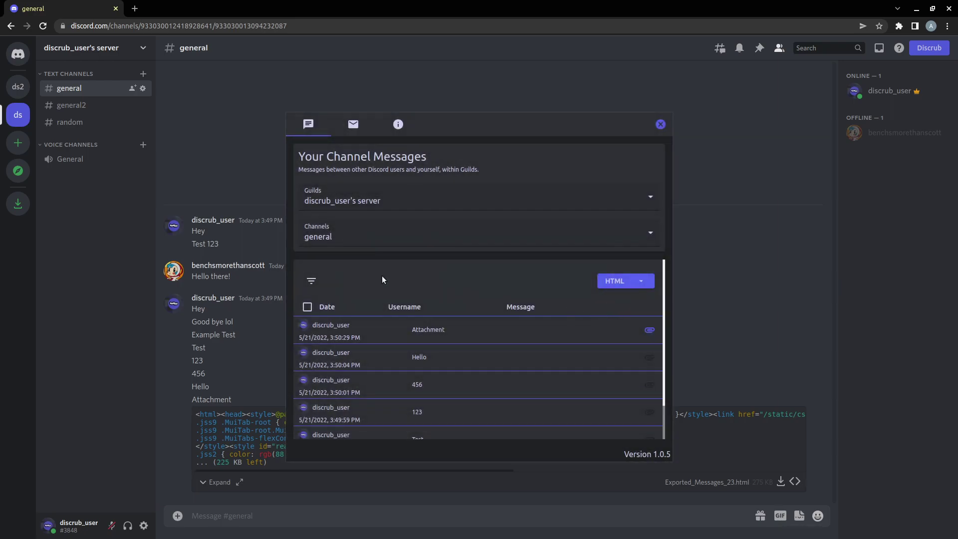
pyautogui.scroll(-2, 372, 326)
pyautogui.click(652, 428)
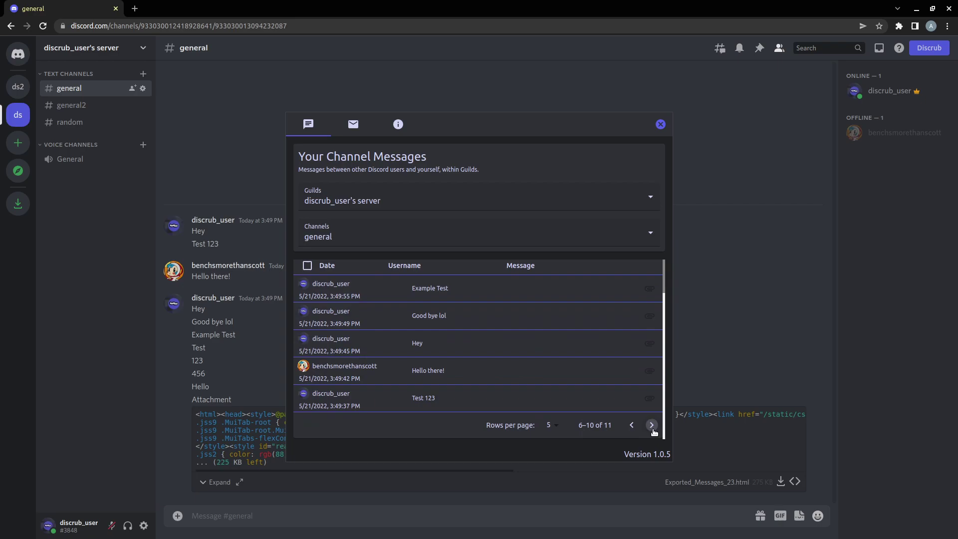
pyautogui.click(652, 427)
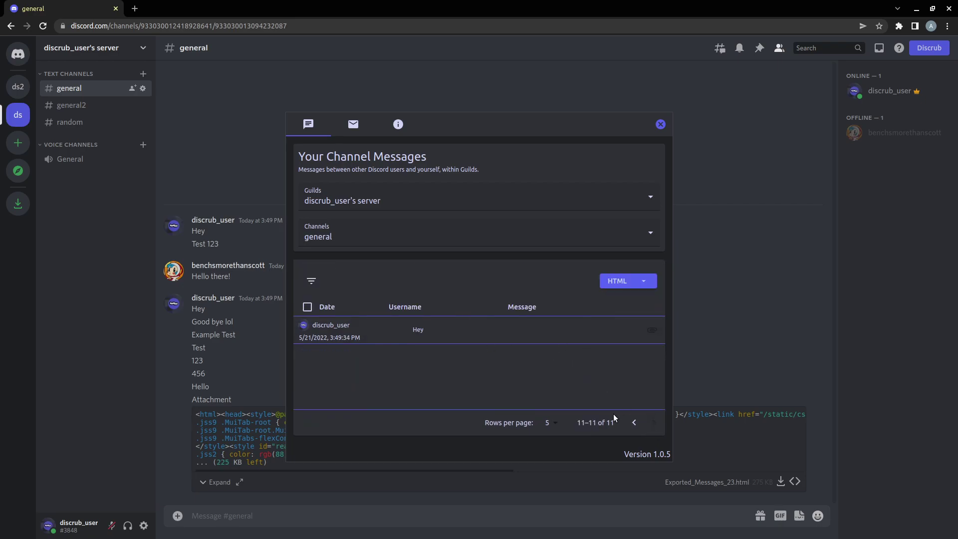
pyautogui.click(634, 425)
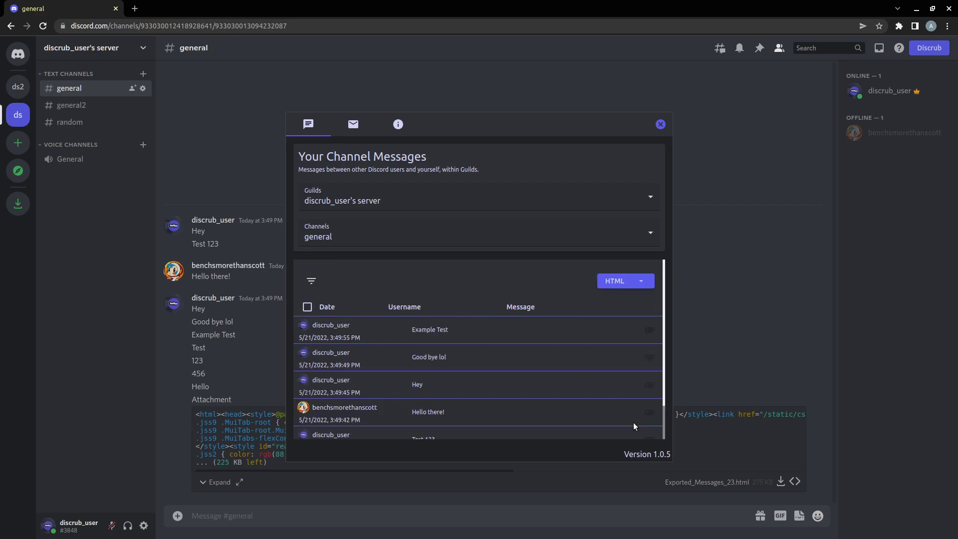
pyautogui.scroll(-1, 618, 419)
pyautogui.scroll(-1, 456, 334)
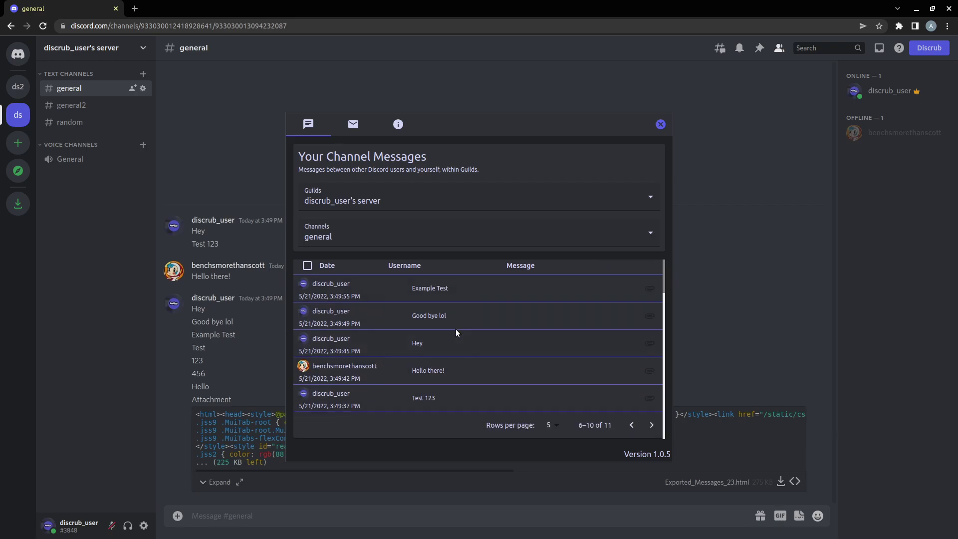
pyautogui.click(446, 338)
pyautogui.click(464, 372)
pyautogui.scroll(2, 448, 355)
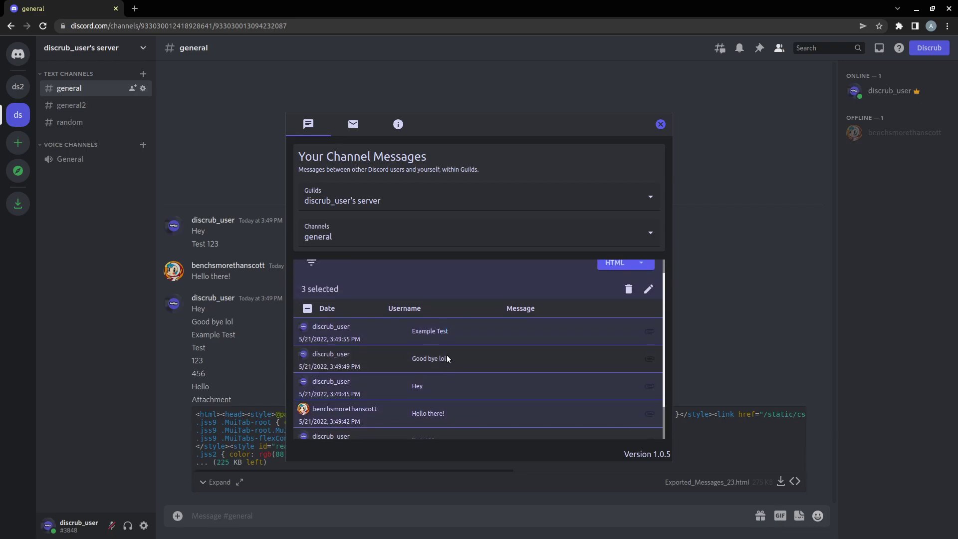
pyautogui.scroll(1, 447, 356)
pyautogui.click(307, 327)
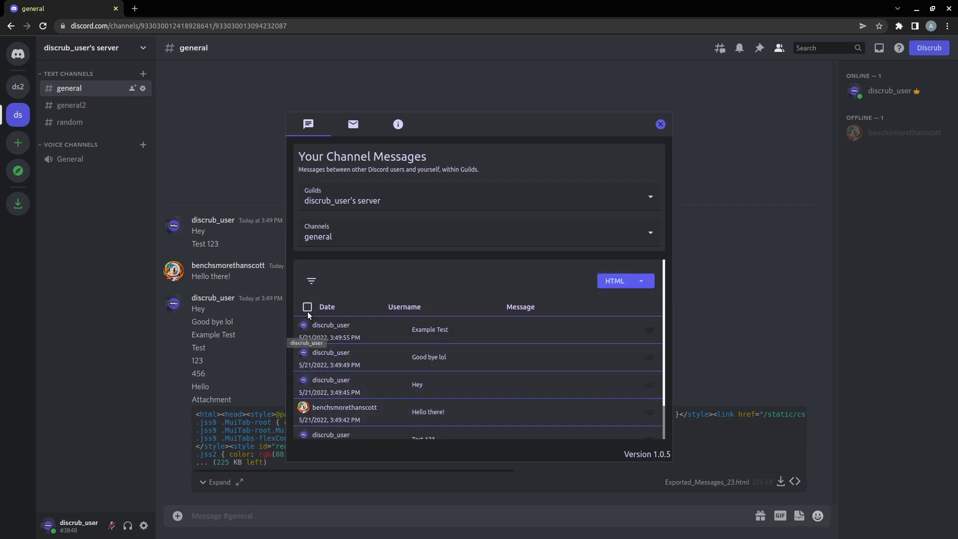
# - Deselect all messages and try a PDF export, cancelling the print preview
pyautogui.click(308, 330)
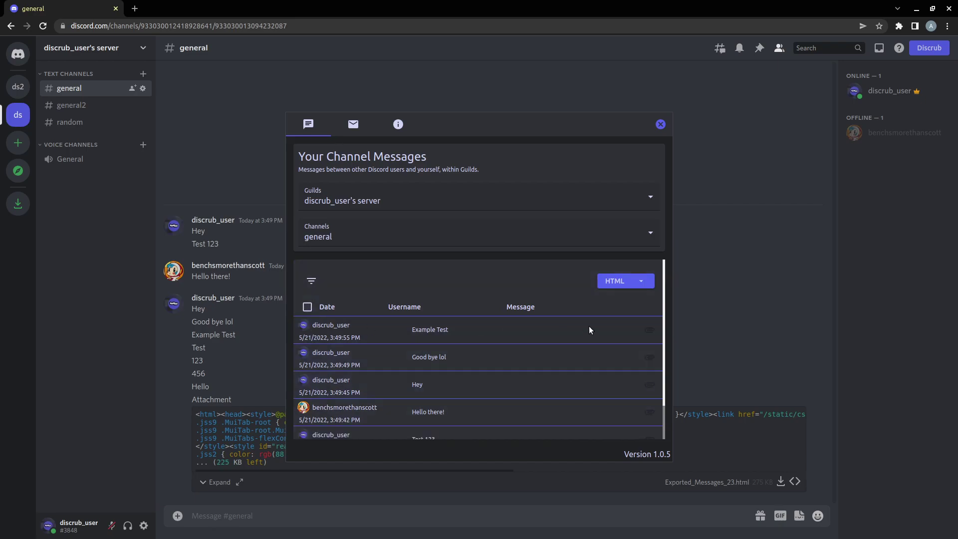
pyautogui.click(645, 283)
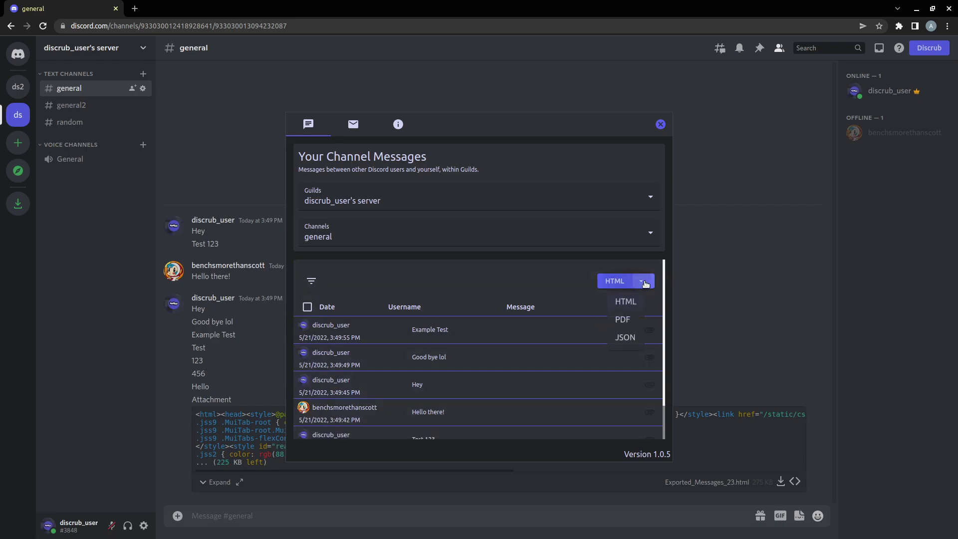
pyautogui.click(627, 320)
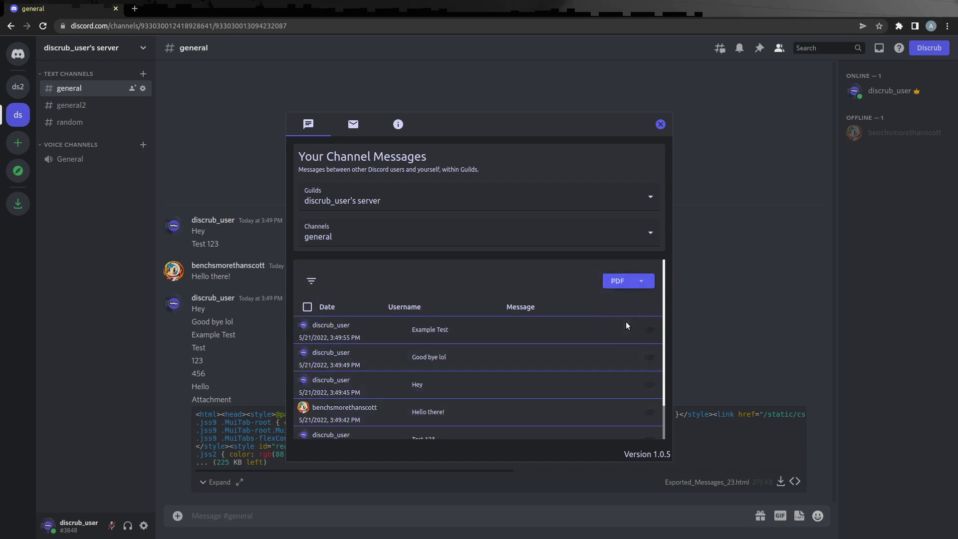
pyautogui.click(614, 283)
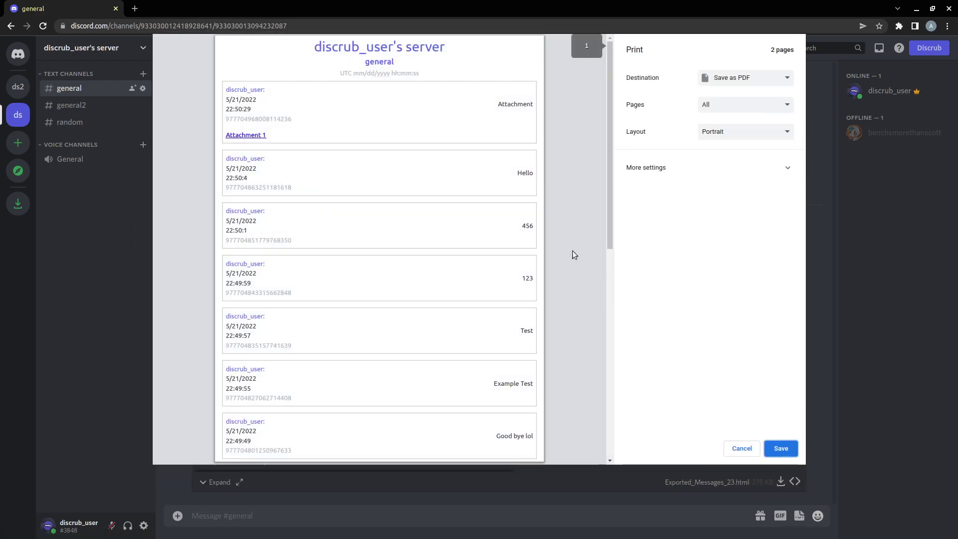
pyautogui.scroll(-3, 345, 205)
pyautogui.scroll(-3, 366, 214)
pyautogui.scroll(-1, 380, 254)
pyautogui.scroll(3, 381, 254)
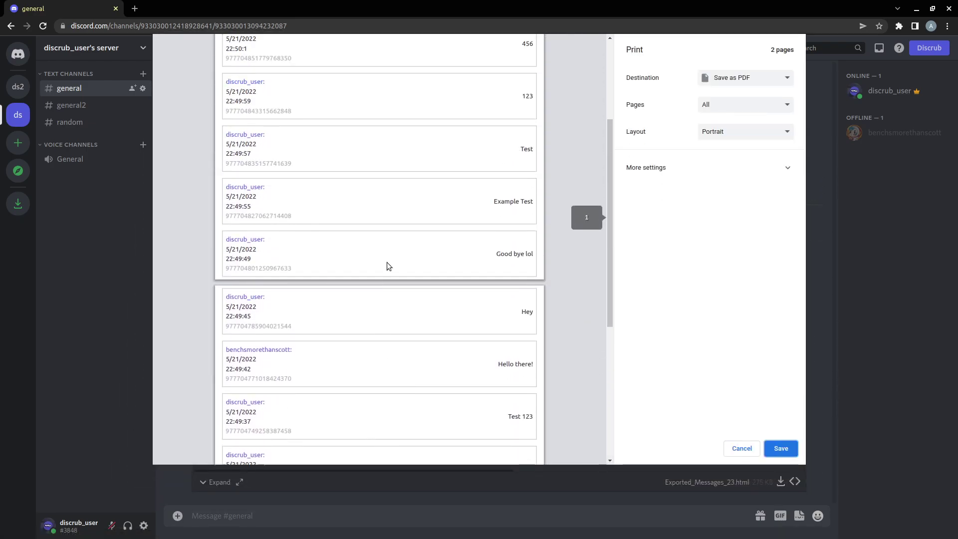
pyautogui.scroll(3, 387, 262)
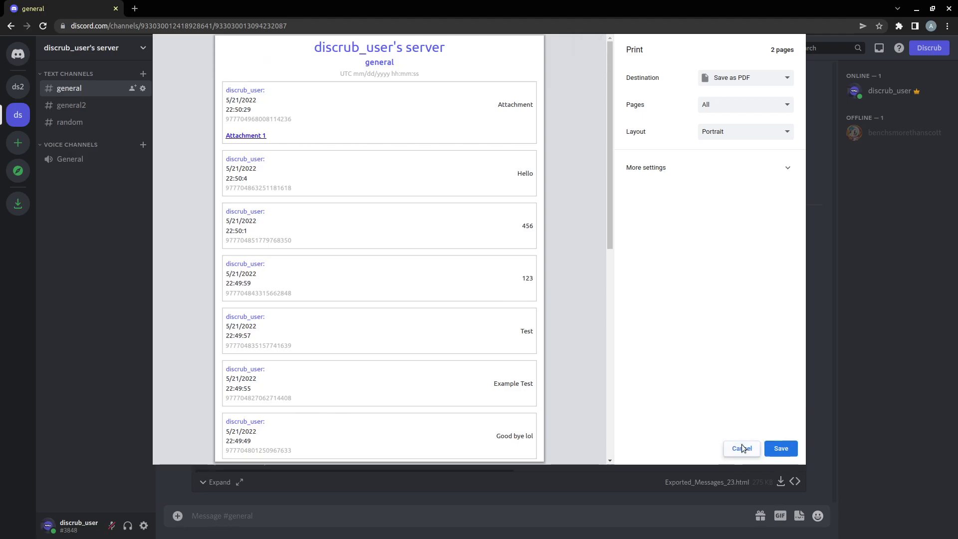
pyautogui.click(742, 447)
# - Export the messages as HTML, view the downloaded file, then close its tab
pyautogui.click(644, 281)
pyautogui.click(628, 301)
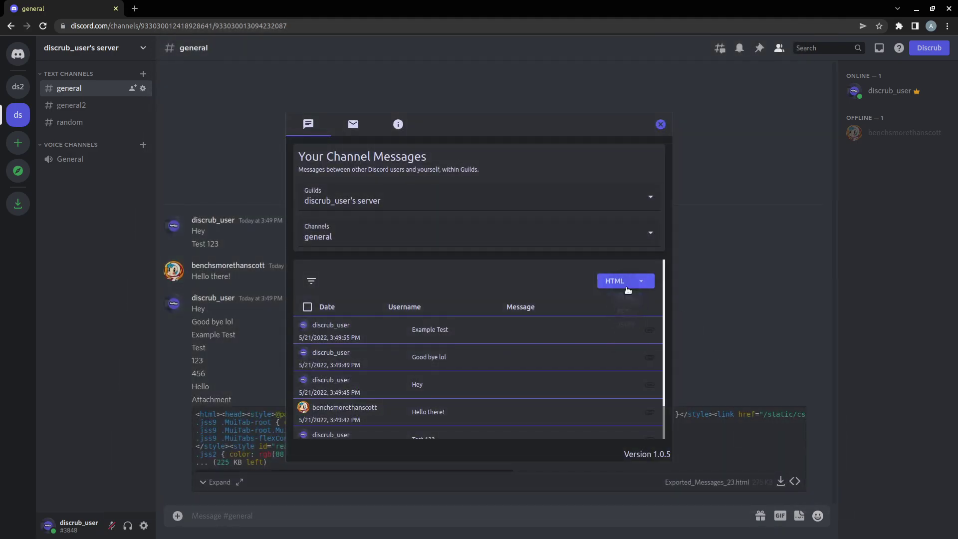
pyautogui.click(620, 281)
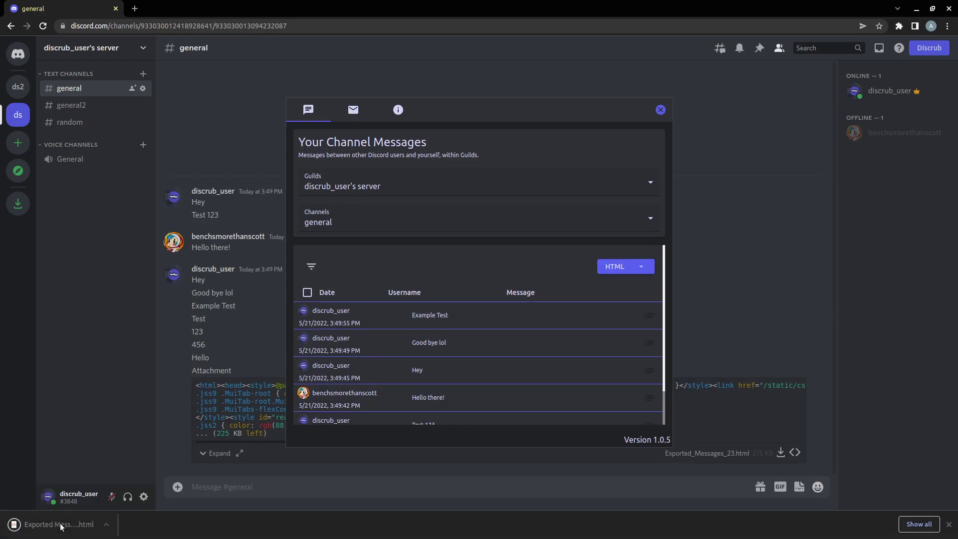
pyautogui.click(64, 528)
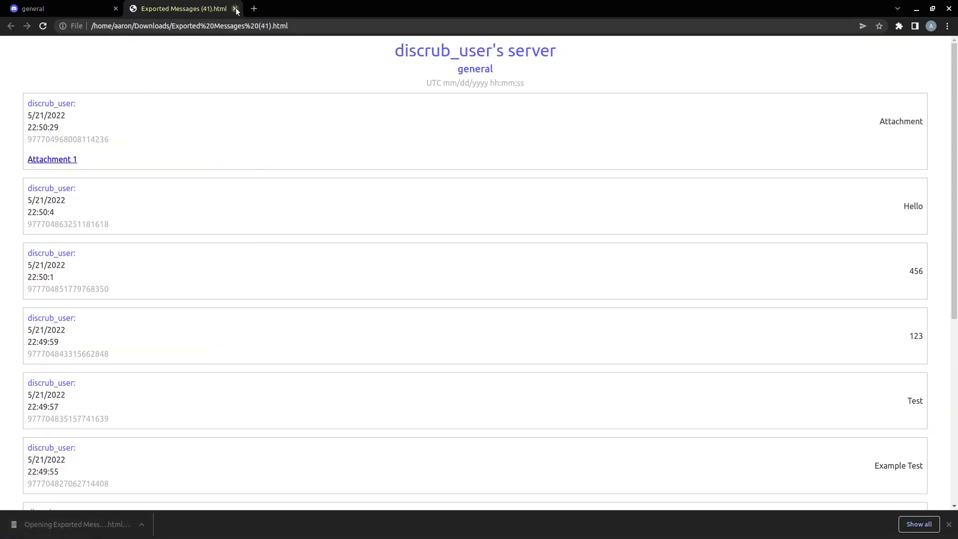
pyautogui.hotkey('ctrl', 'shift', 'Tab')
pyautogui.click(208, 8)
# - Export the messages as JSON, review the downloaded file, and dismiss the download bar
pyautogui.click(643, 286)
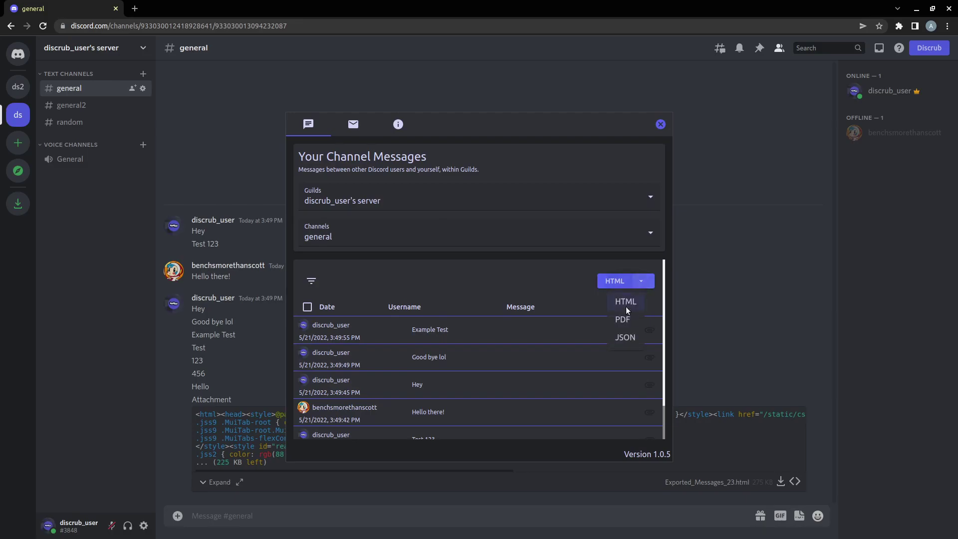
pyautogui.click(632, 339)
pyautogui.click(622, 281)
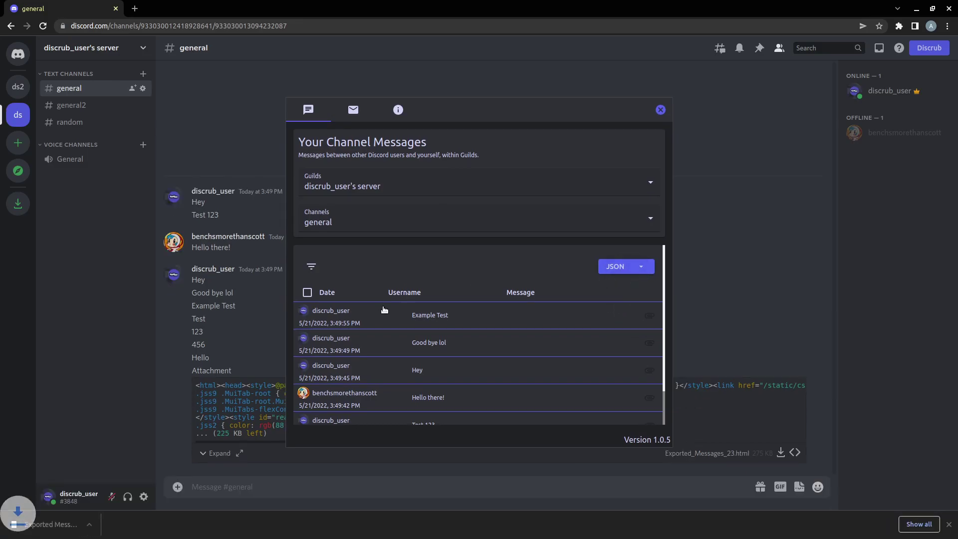
pyautogui.click(72, 527)
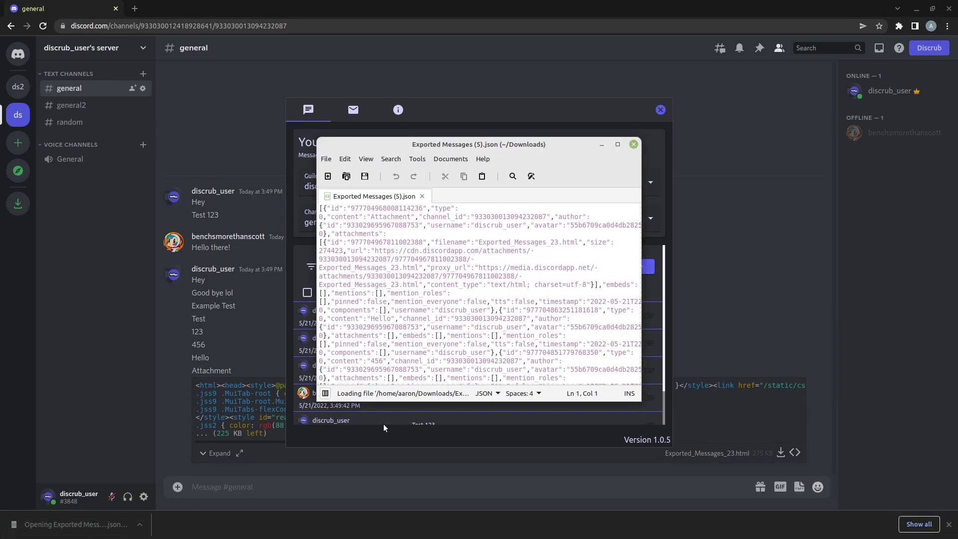
pyautogui.click(634, 144)
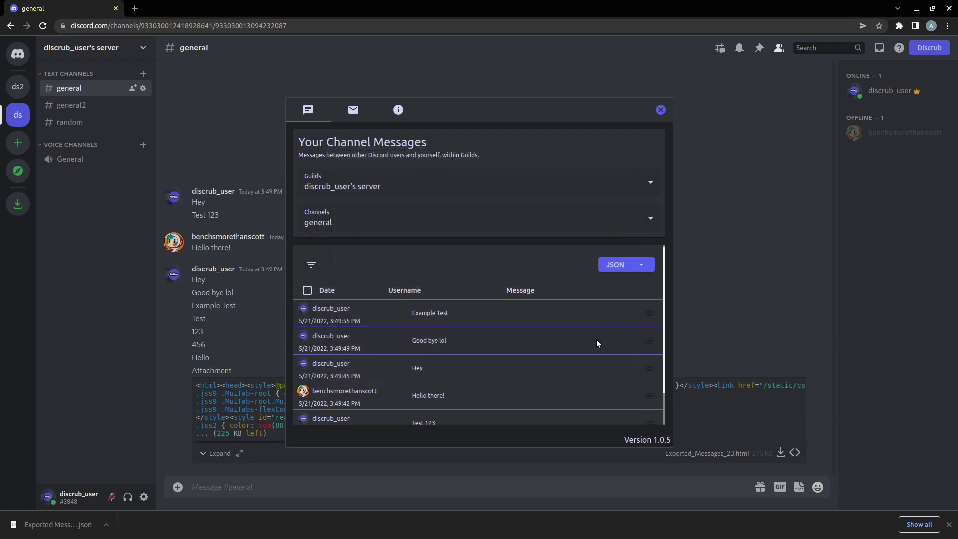
pyautogui.scroll(-1, 610, 382)
pyautogui.click(631, 424)
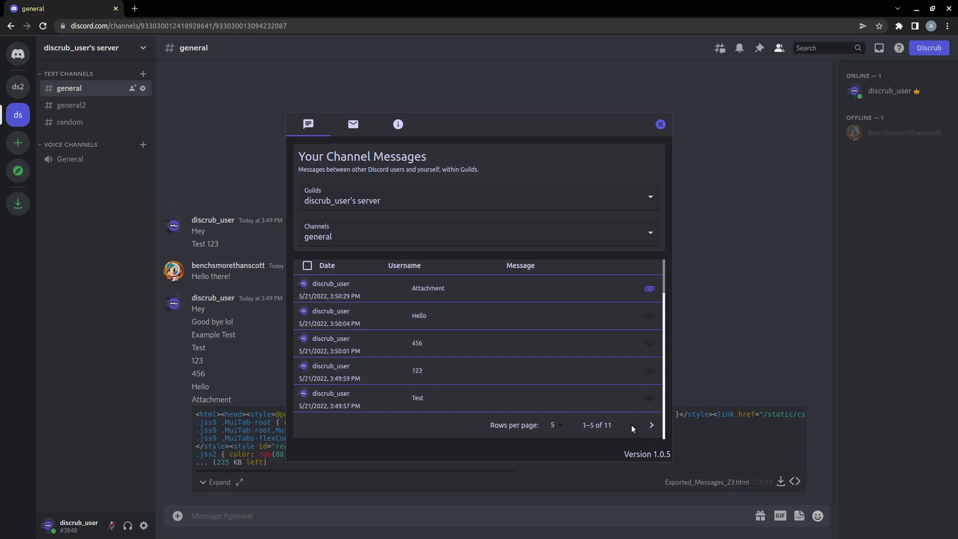
pyautogui.scroll(1, 349, 292)
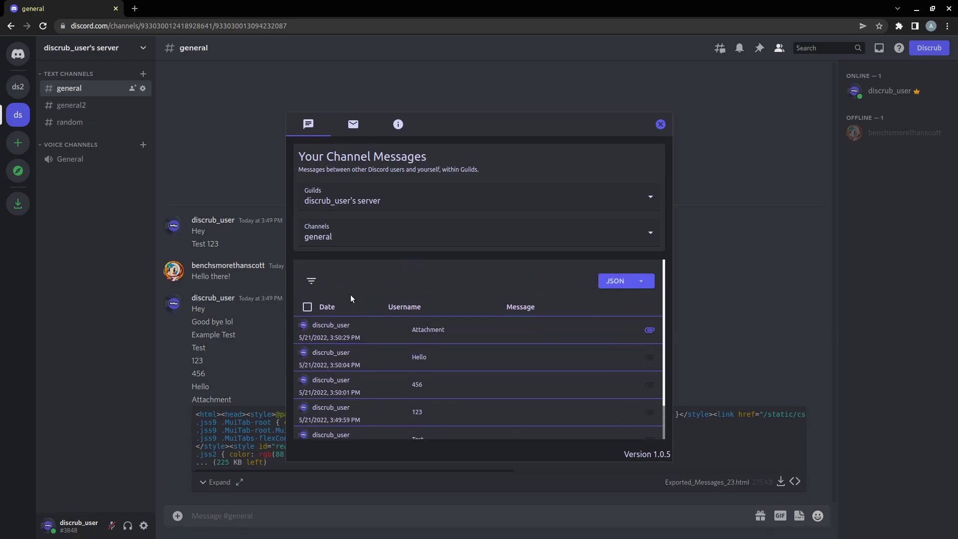
# - Show the filter fields and open the Attachment message's Delete Attachments dialog
pyautogui.click(314, 281)
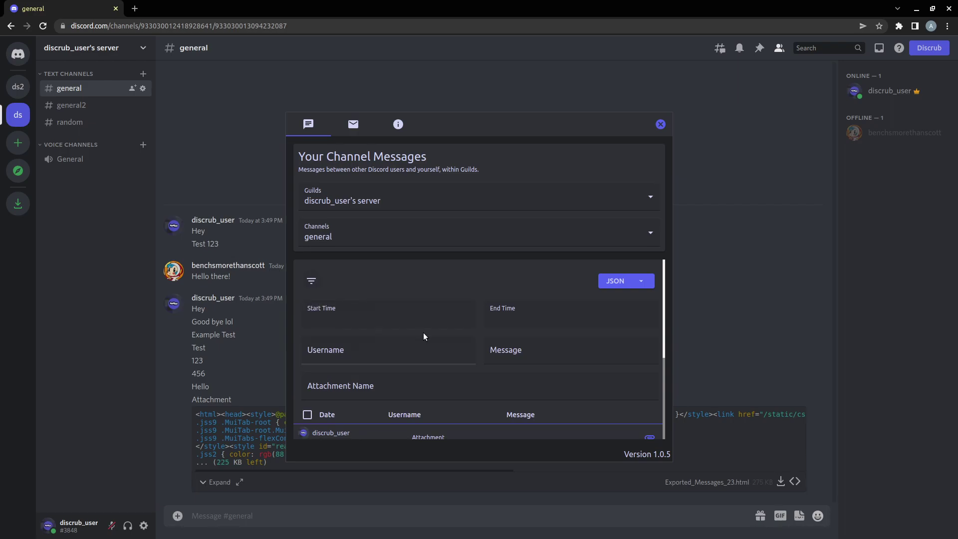
pyautogui.scroll(-1, 343, 298)
pyautogui.scroll(1, 343, 298)
pyautogui.scroll(-1, 367, 353)
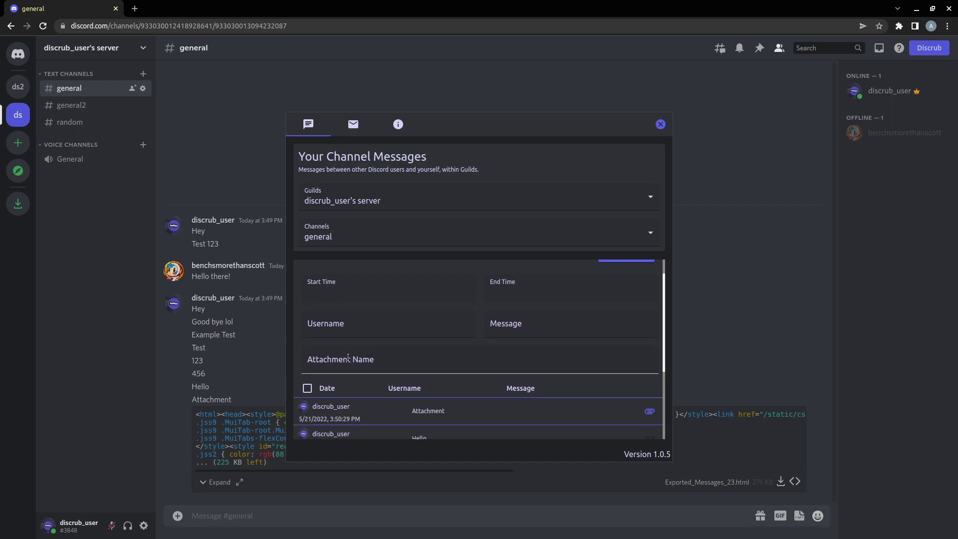
pyautogui.scroll(-1, 564, 385)
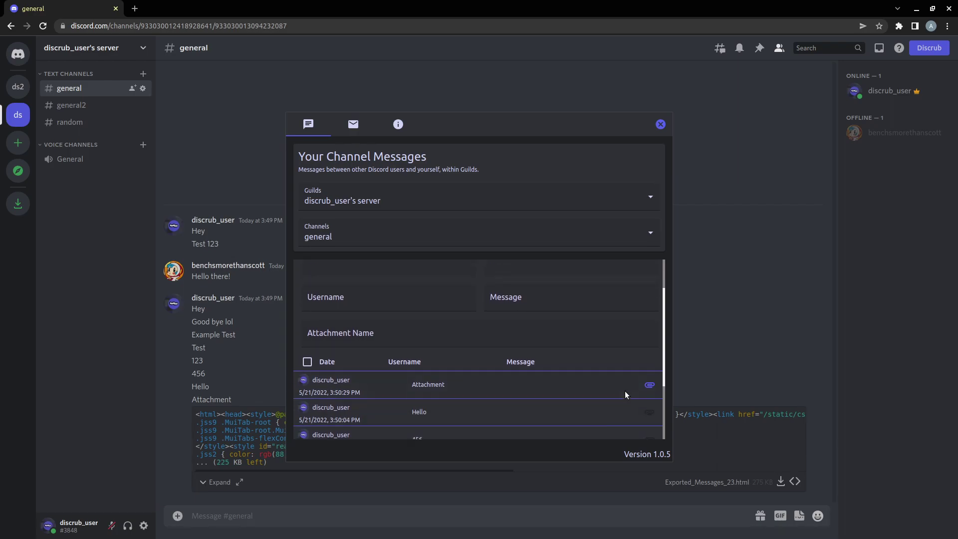
pyautogui.click(649, 387)
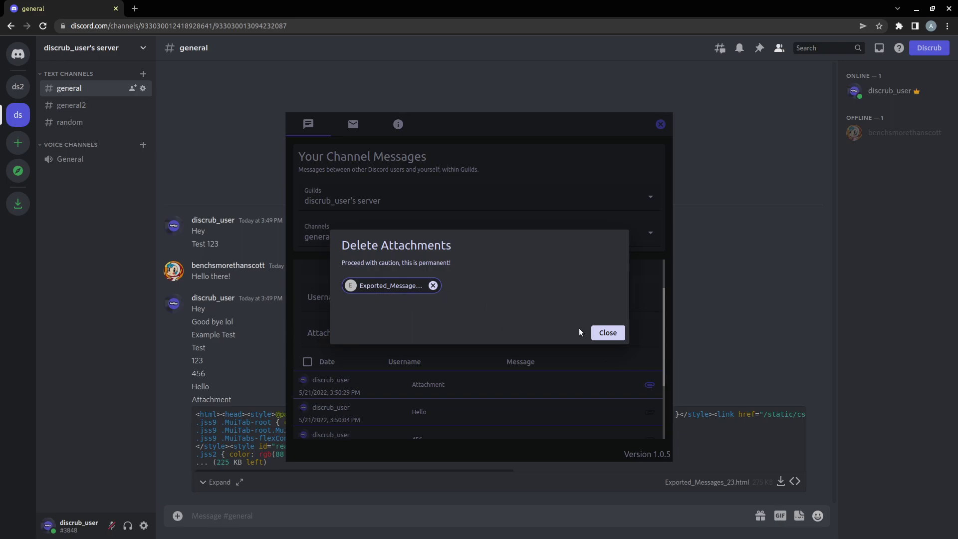
# - Filter by attachment name and delete the exported messages attachment from the Attachment message
pyautogui.click(609, 333)
pyautogui.click(448, 335)
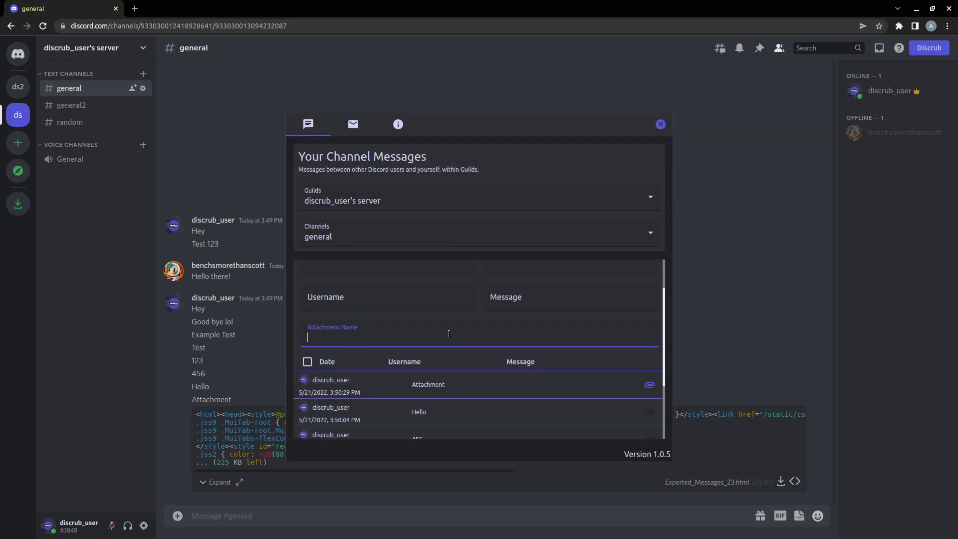
pyautogui.write('Exported')
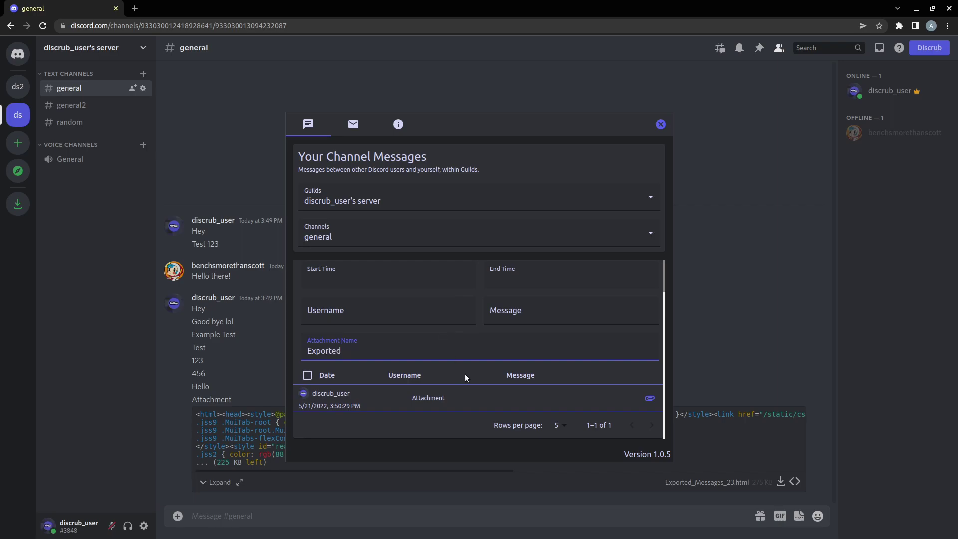
pyautogui.click(417, 399)
pyautogui.scroll(-1, 630, 381)
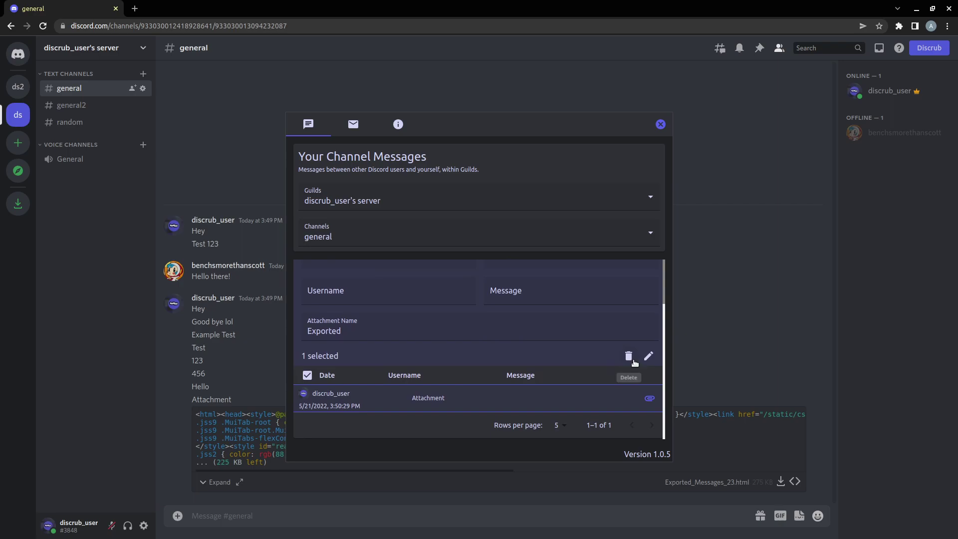
pyautogui.click(650, 399)
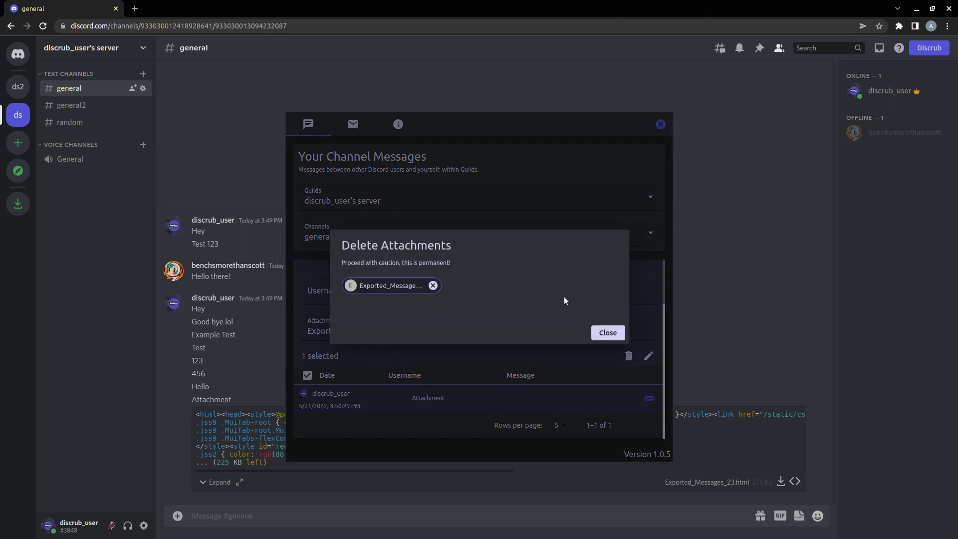
pyautogui.click(436, 288)
pyautogui.click(608, 334)
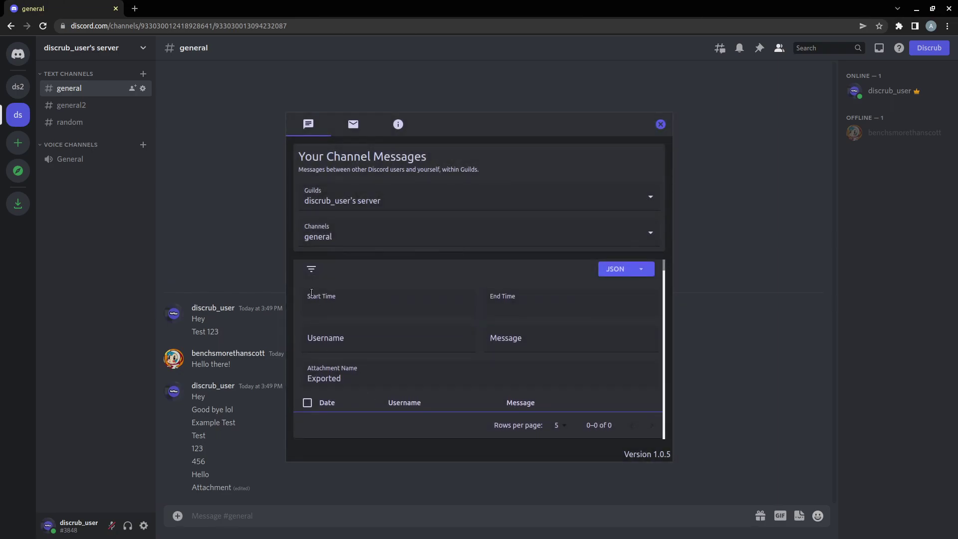
# - Hide the filters, select the Attachment message, and permanently delete it
pyautogui.click(311, 270)
pyautogui.click(513, 332)
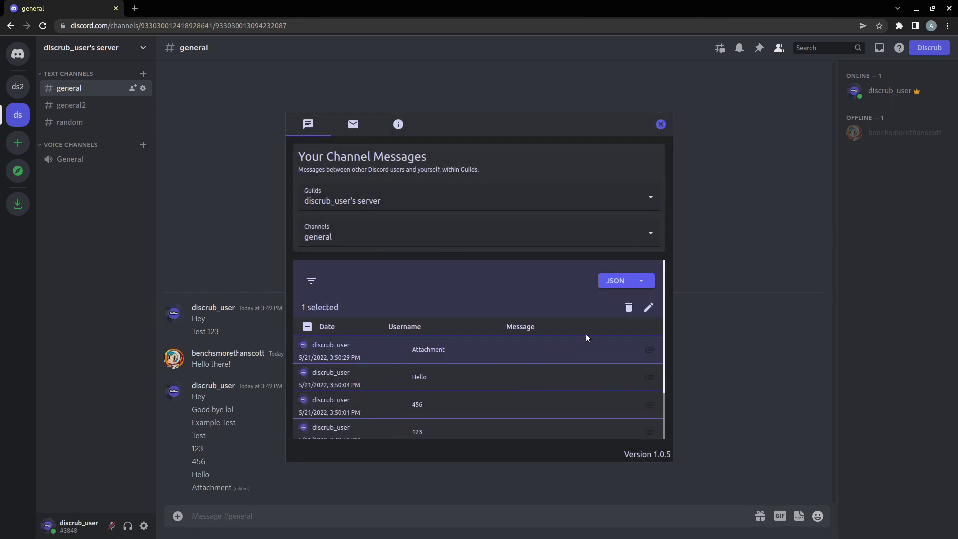
pyautogui.click(629, 308)
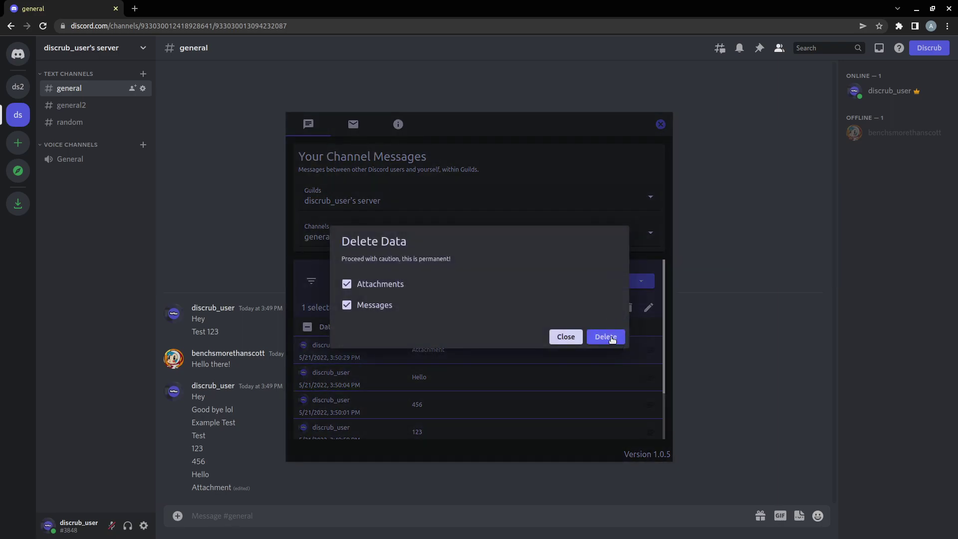
pyautogui.click(611, 338)
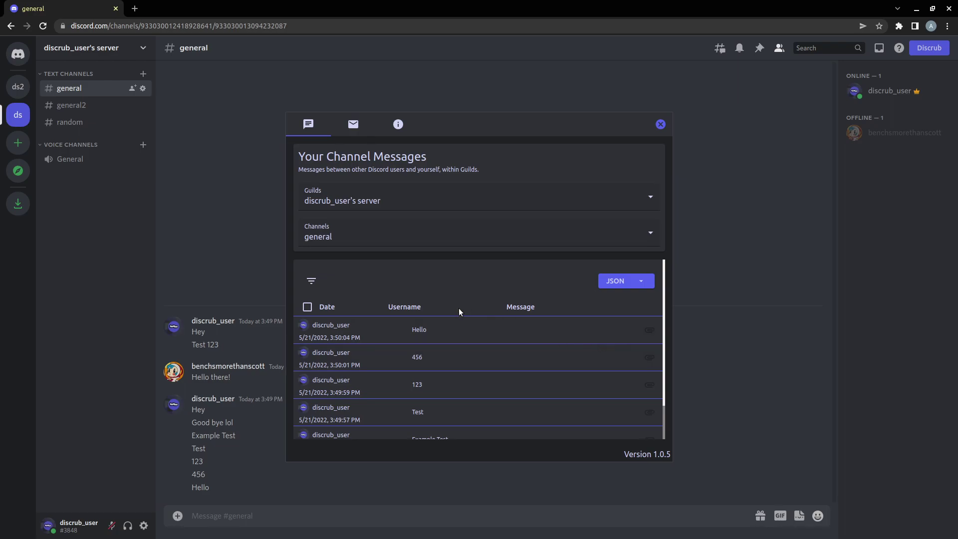
pyautogui.scroll(-2, 386, 308)
pyautogui.scroll(2, 383, 324)
# - Select all ten messages and bulk-edit their text to 'Test Edit'
pyautogui.click(307, 308)
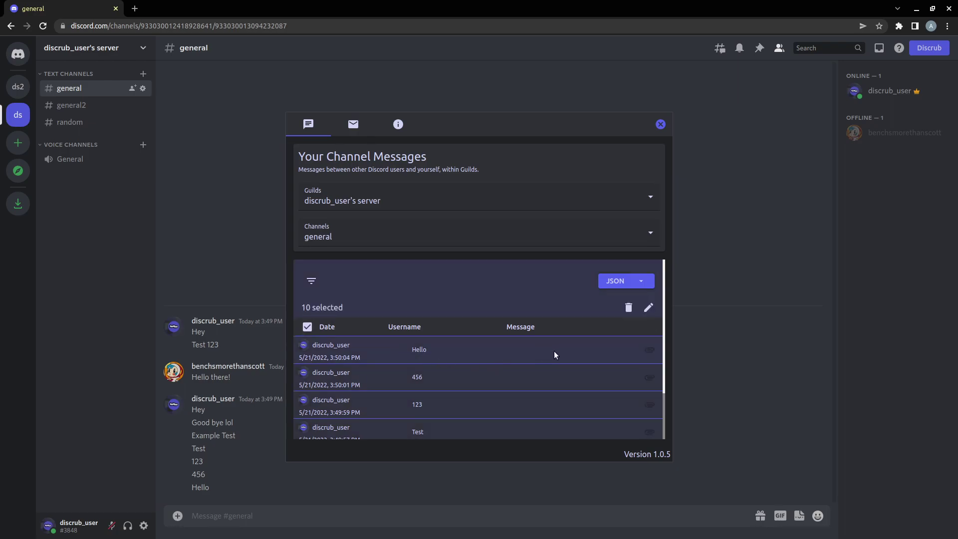
pyautogui.click(648, 307)
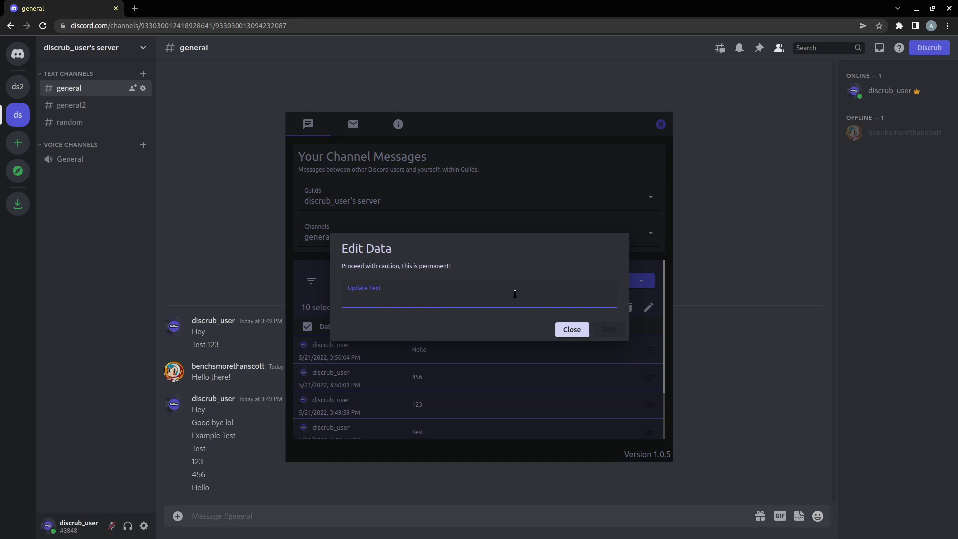
pyautogui.write('Test Edit')
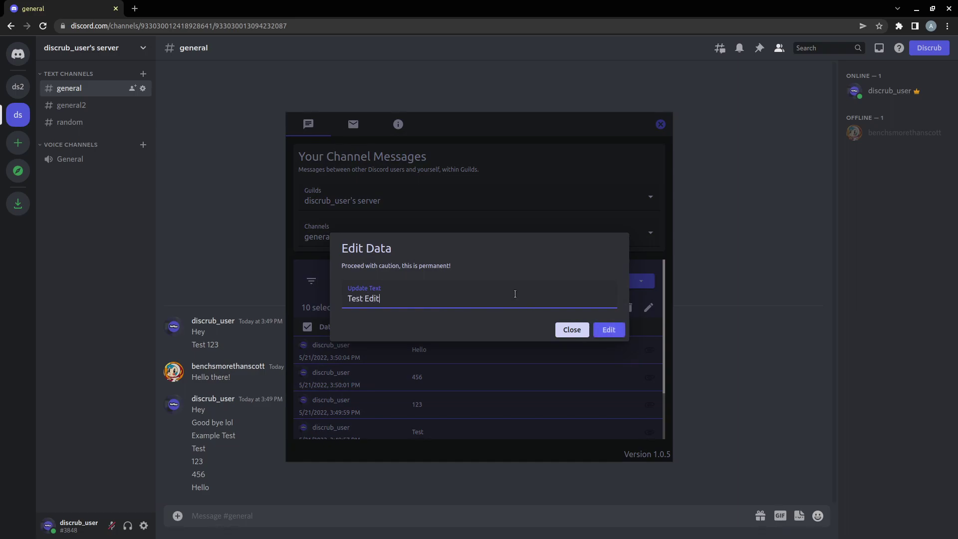
pyautogui.click(613, 329)
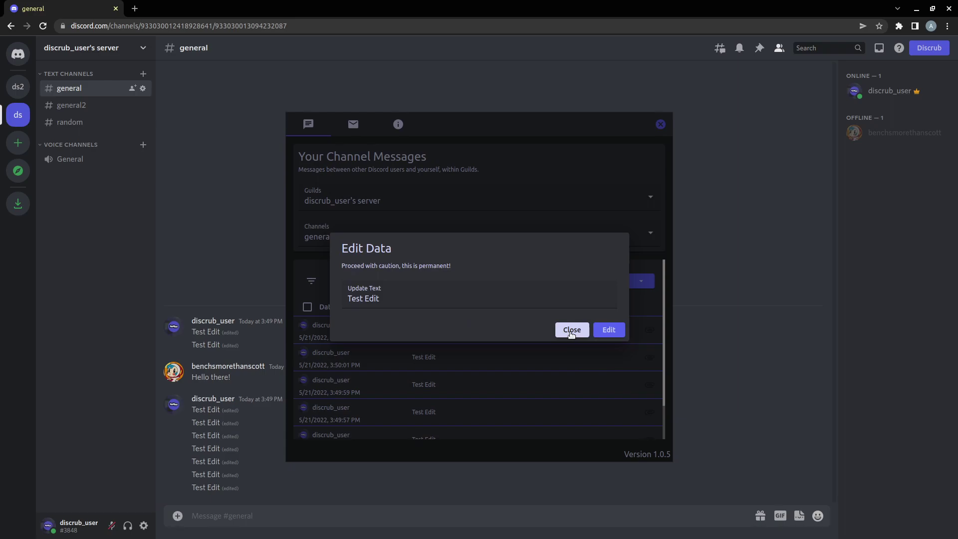
pyautogui.click(571, 330)
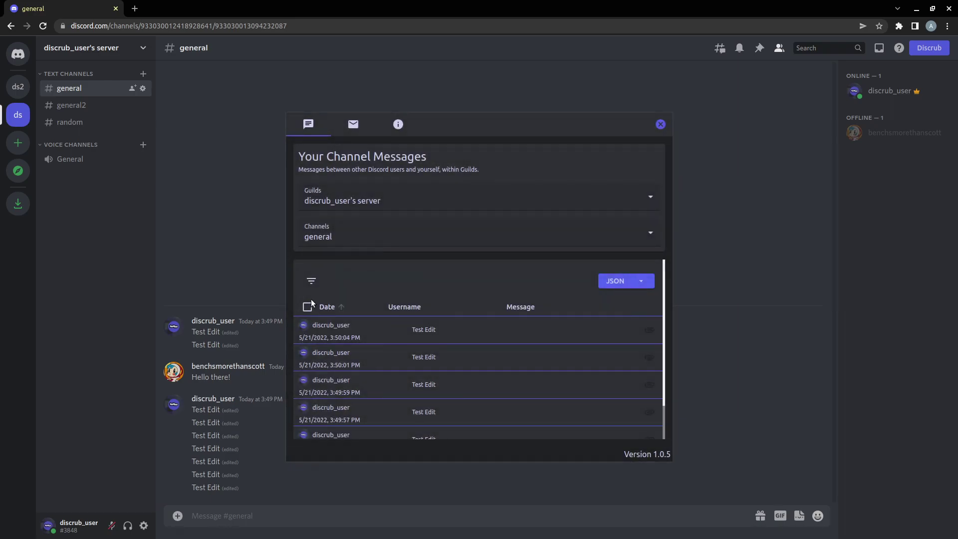
# - Select all remaining general channel messages and confirm their permanent deletion
pyautogui.click(308, 307)
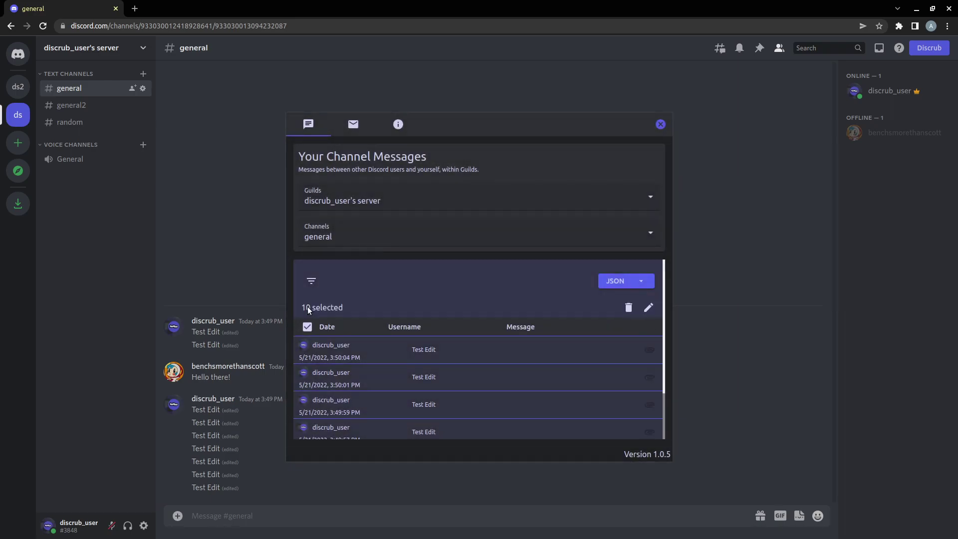
pyautogui.click(628, 307)
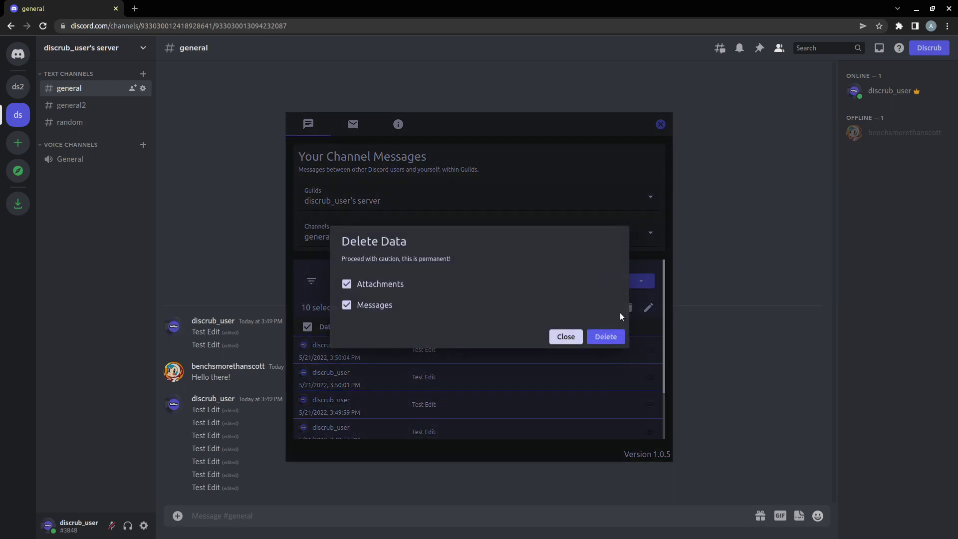
pyautogui.click(608, 337)
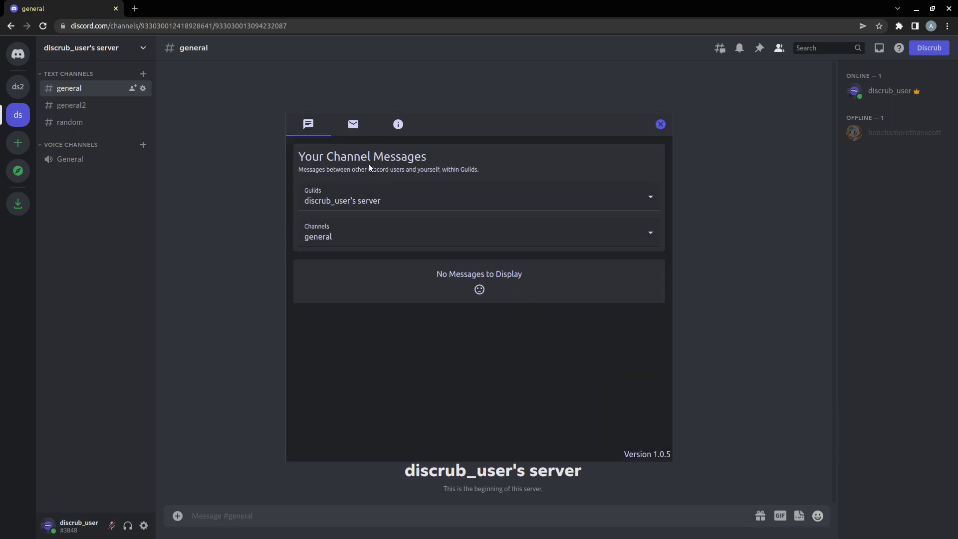
pyautogui.click(354, 124)
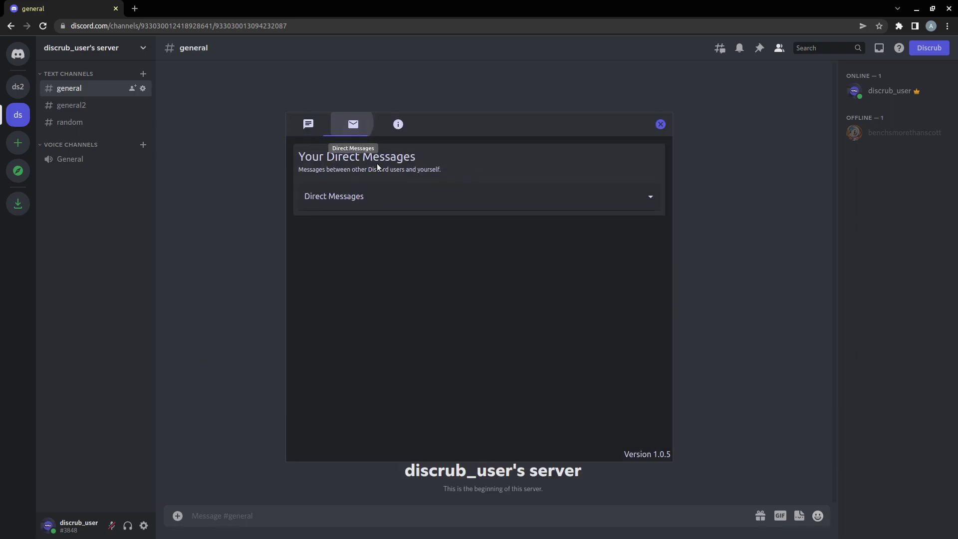
pyautogui.click(404, 203)
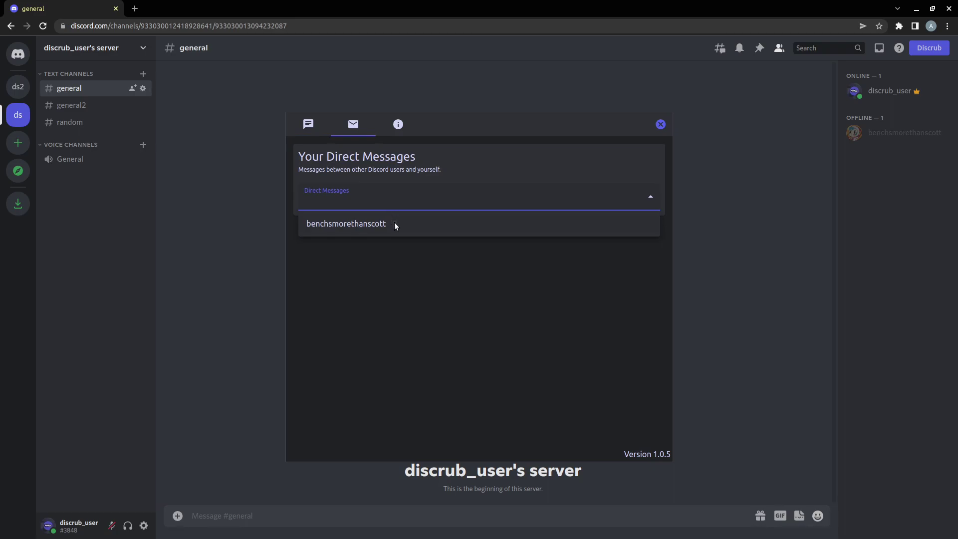
pyautogui.click(395, 222)
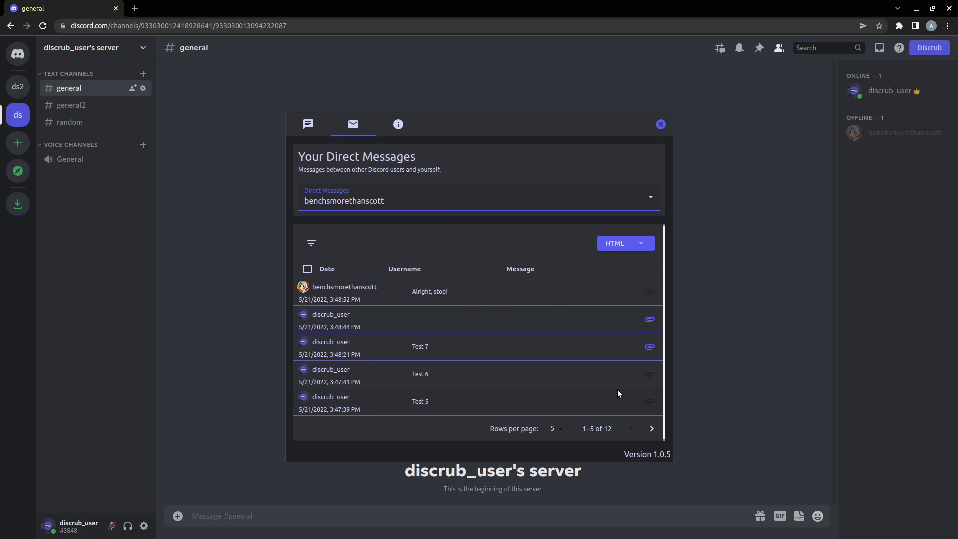
pyautogui.click(641, 245)
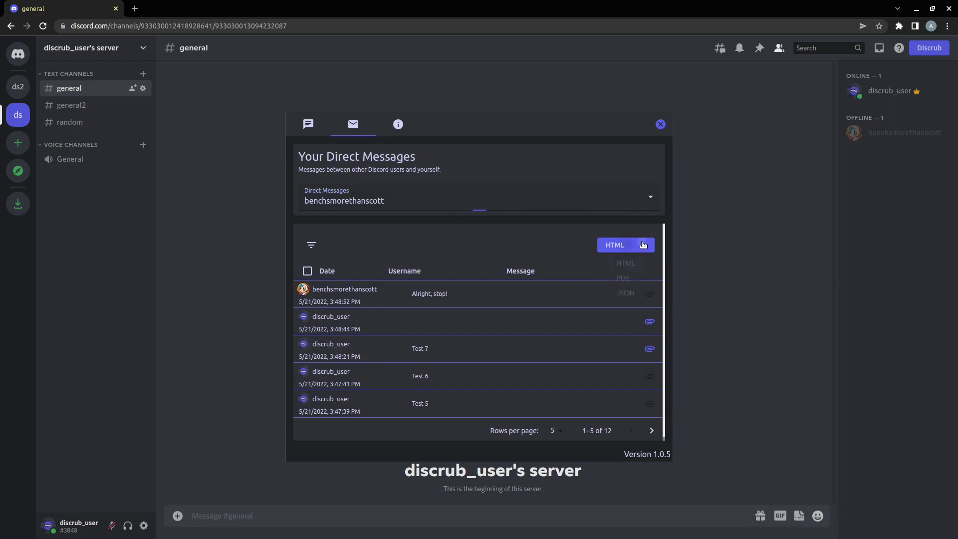
# - Toggle the filter fields on and off twice, then return to Channel Messages
pyautogui.click(314, 244)
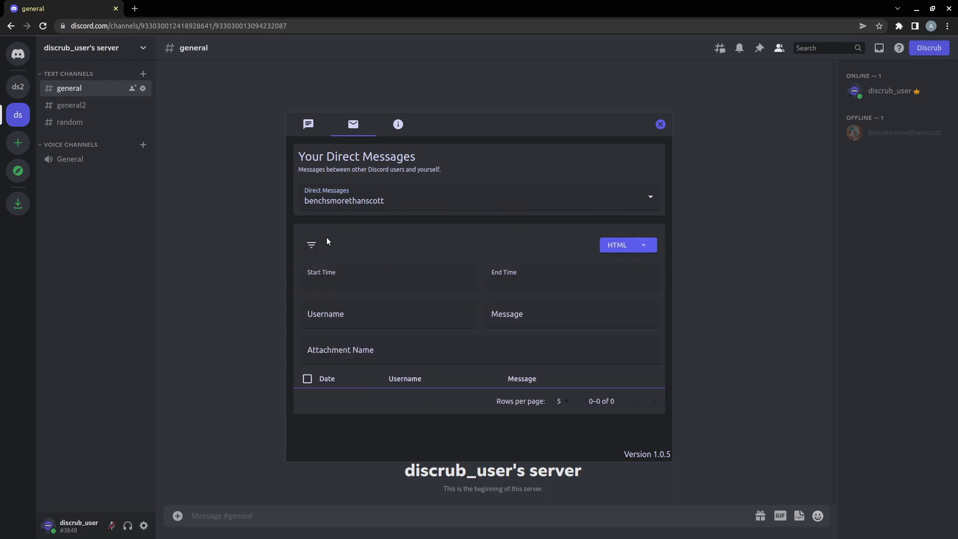
pyautogui.click(311, 244)
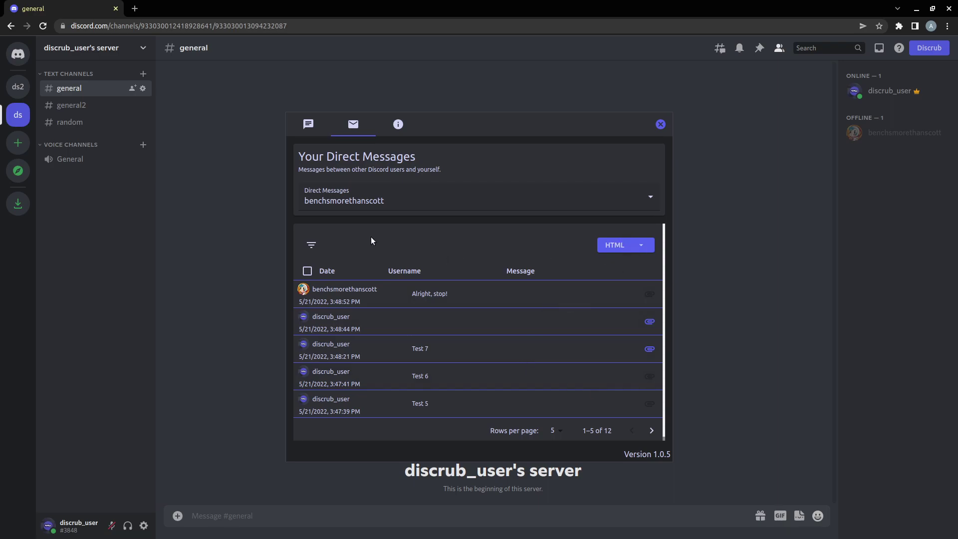
pyautogui.click(311, 247)
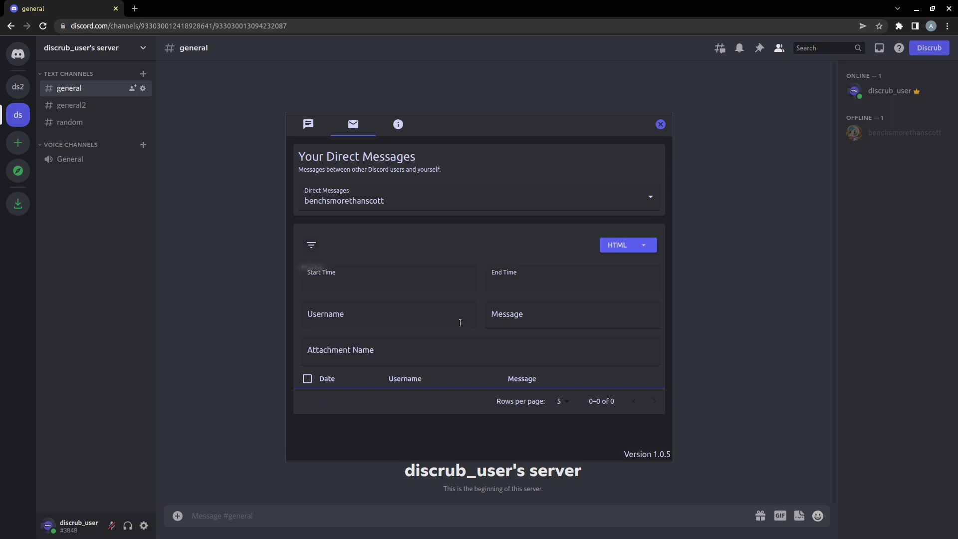
pyautogui.click(312, 248)
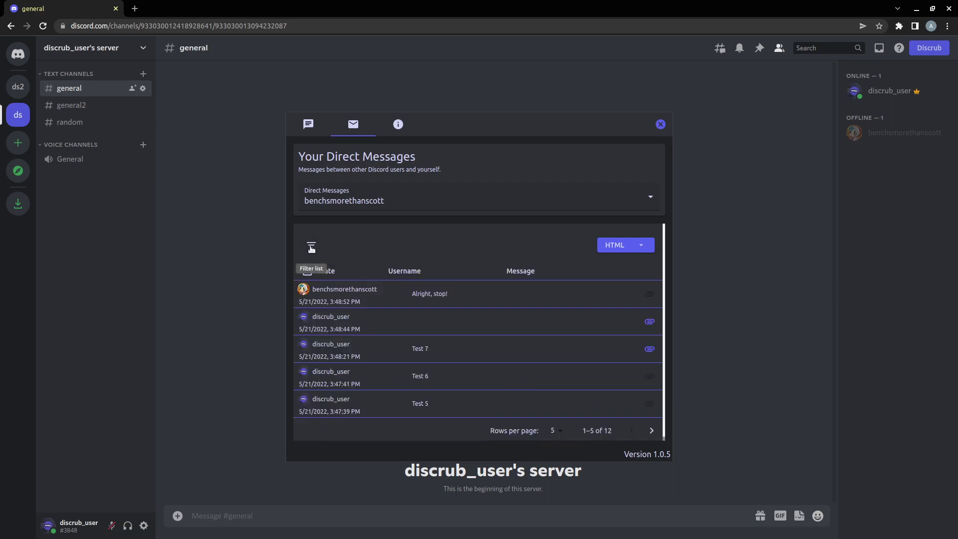
pyautogui.click(307, 126)
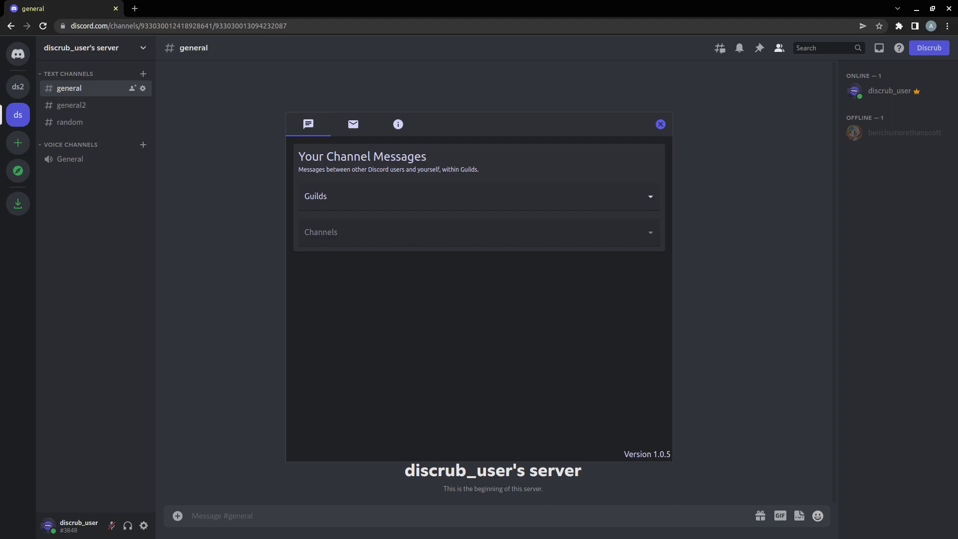